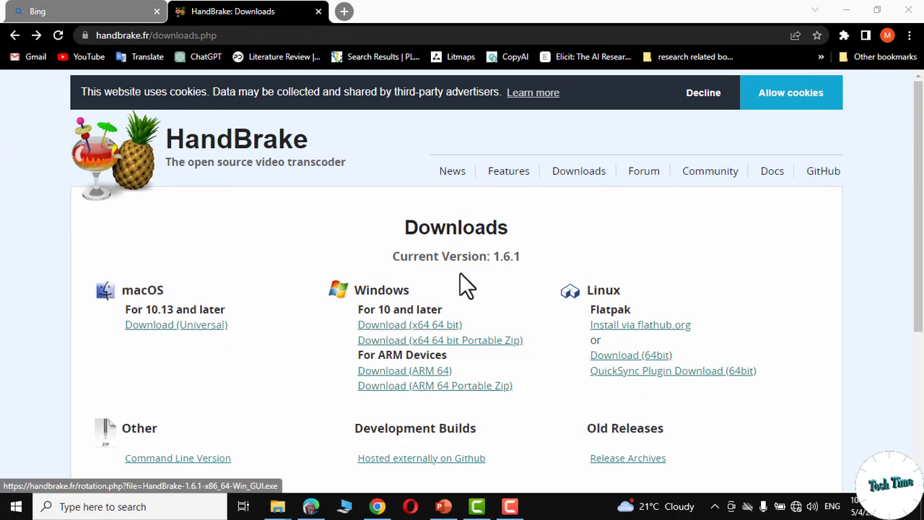
Run the HandBrake-1.6.1-x86_64-Win_GUI installer from the Downloads folder and return to the desktop
left_click(846, 10)
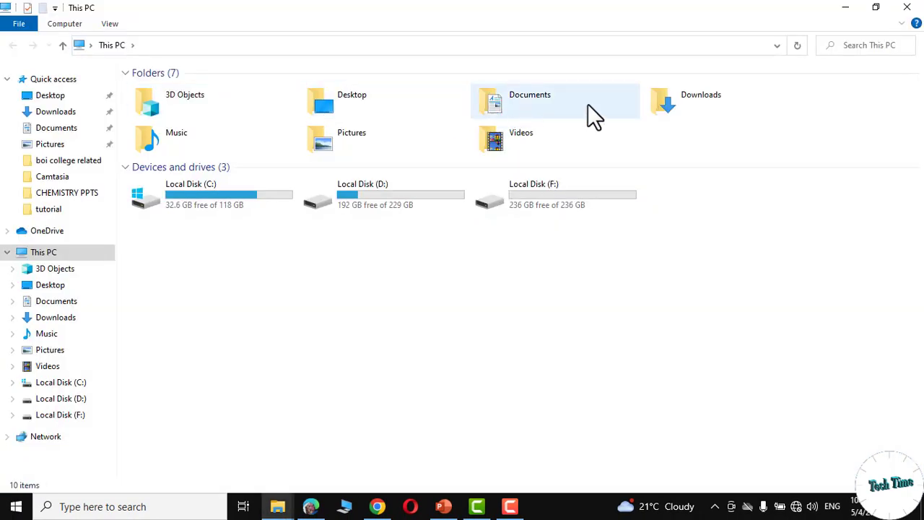
double_click(710, 94)
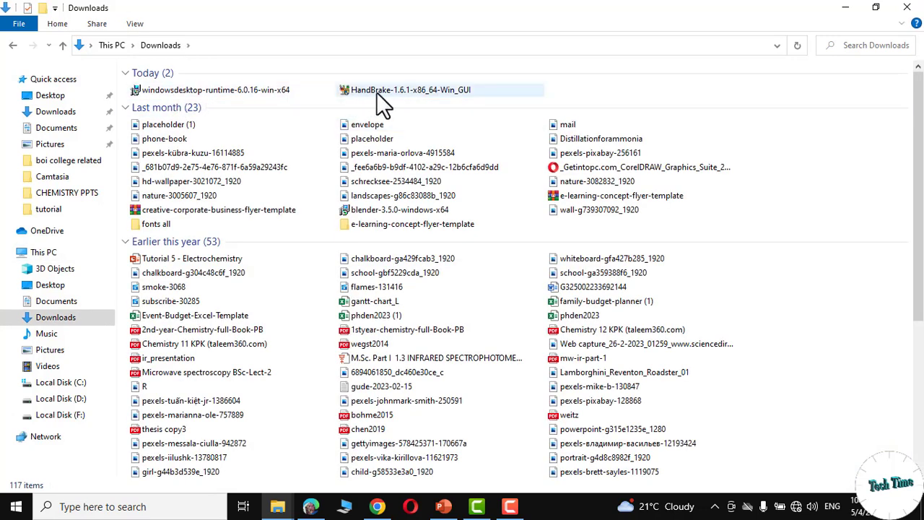
double_click(432, 93)
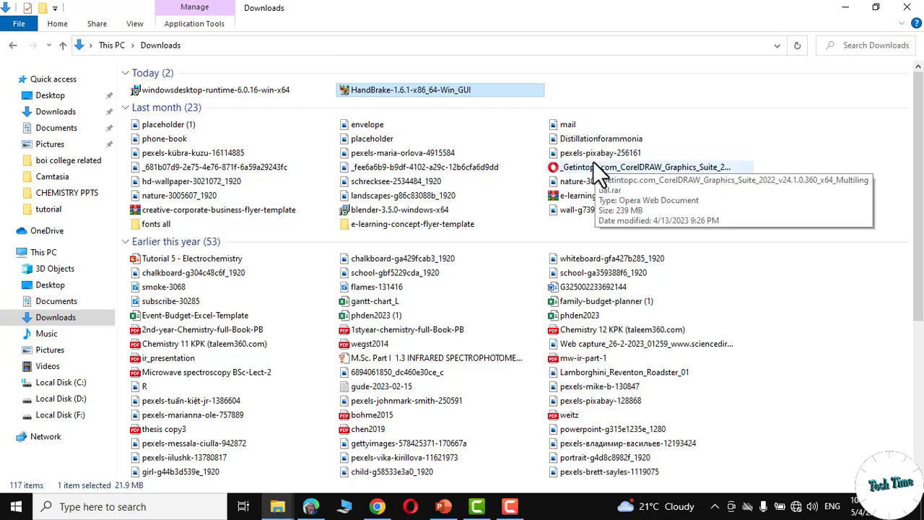
left_click(846, 8)
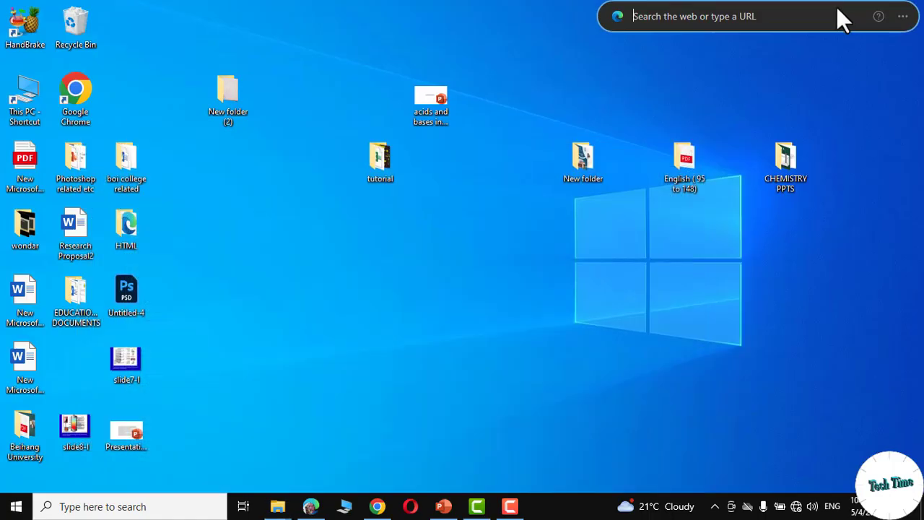
Launch HandBrake and load the single MP4 video from New folder (2) on the Desktop as the source
double_click(29, 26)
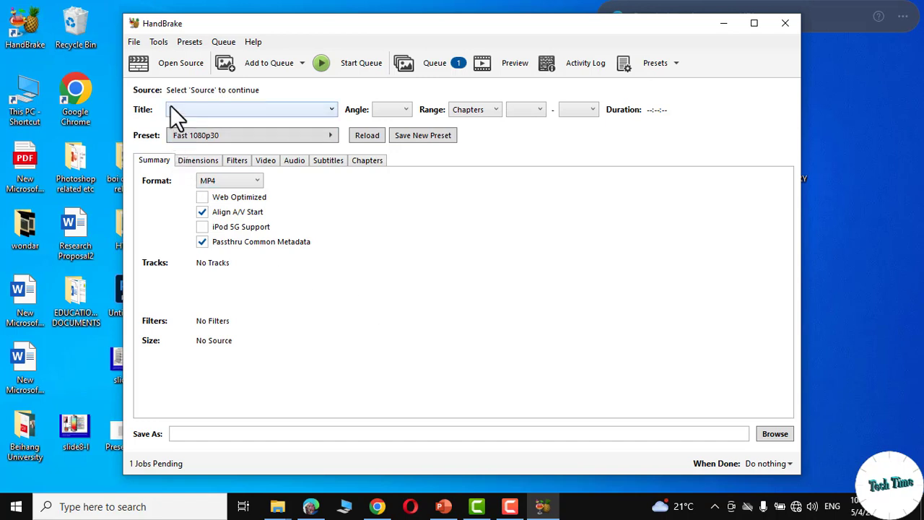
left_click(169, 62)
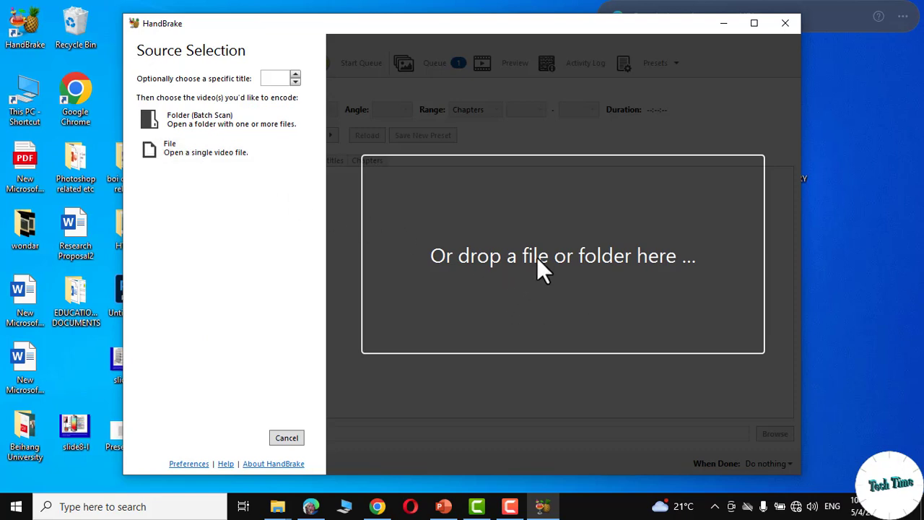
left_click(180, 149)
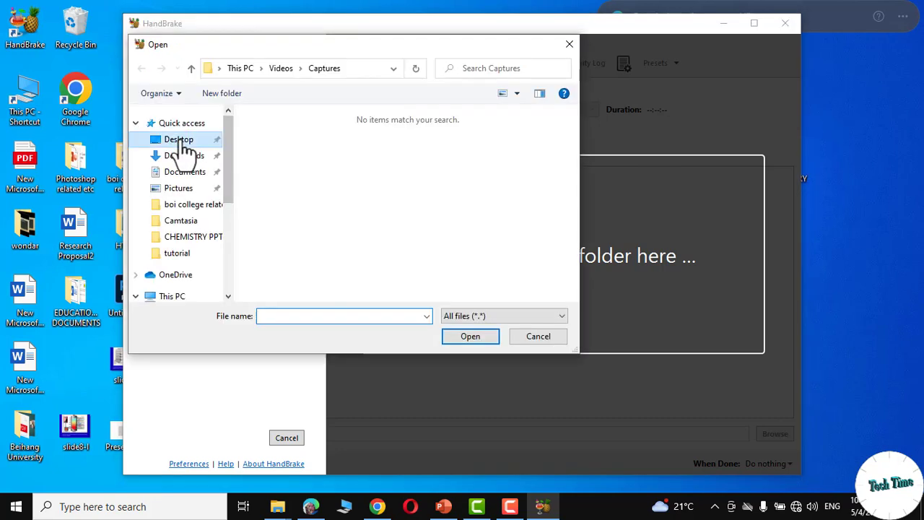
left_click(180, 140)
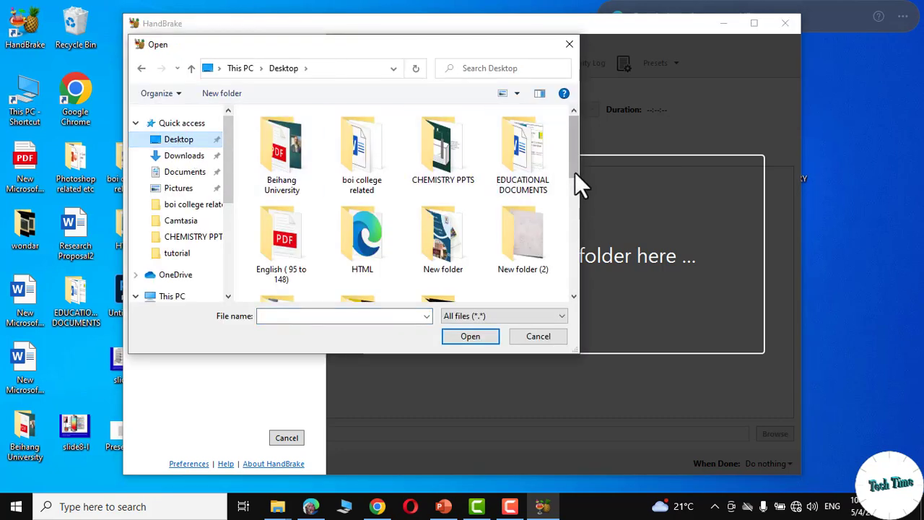
left_click_drag(574, 171, 571, 185)
double_click(524, 173)
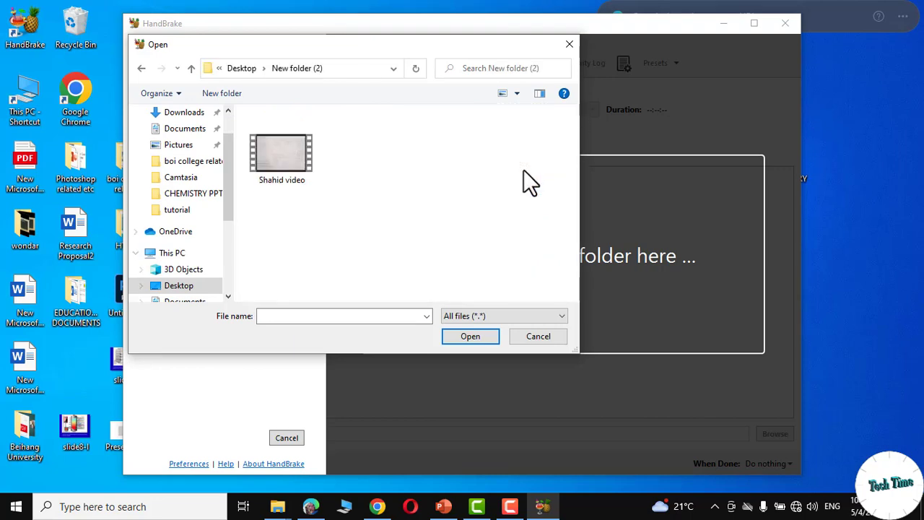
mouse_move(278, 163)
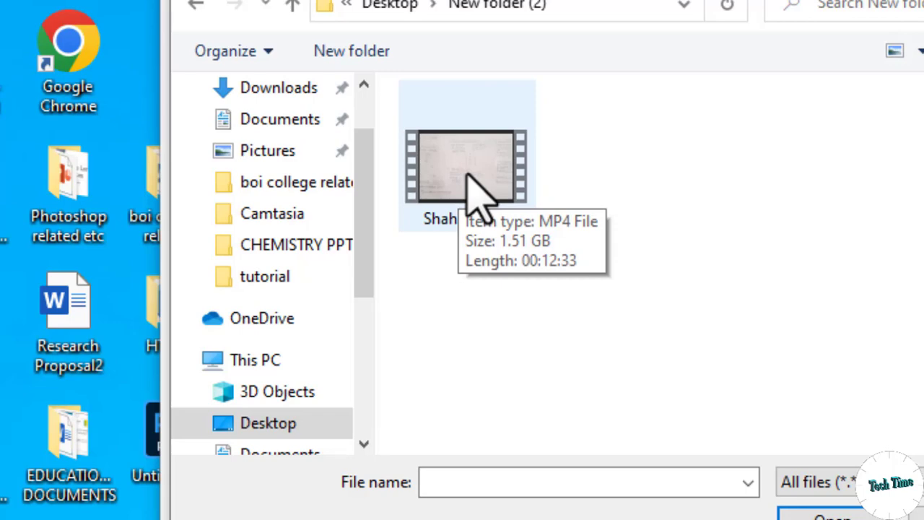
left_click(467, 174)
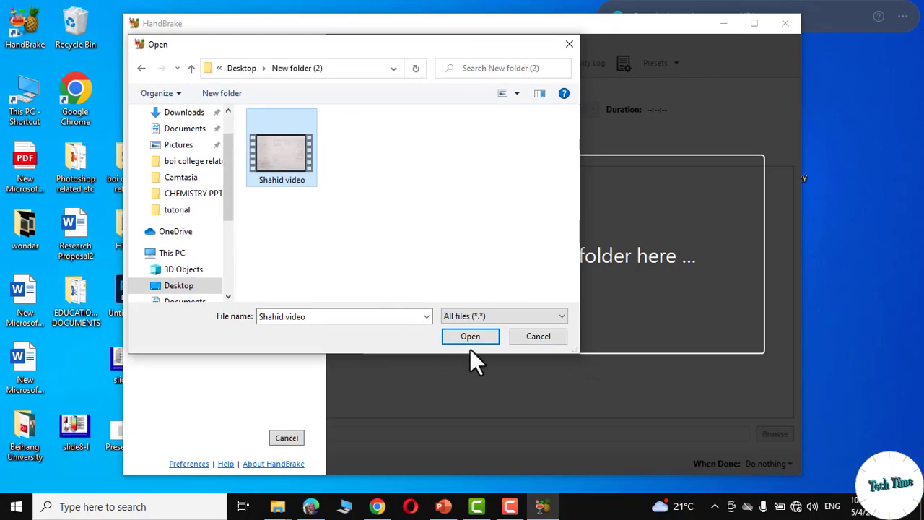
left_click(475, 335)
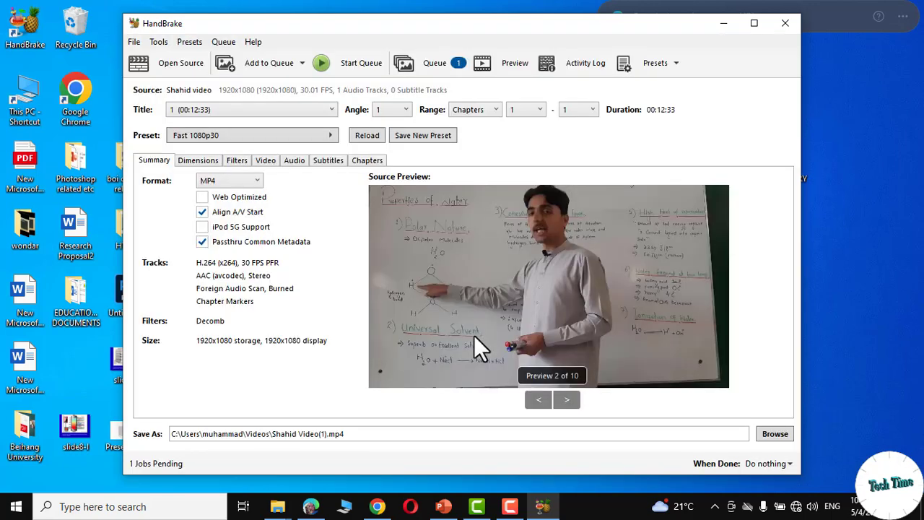
Review the dimension and filter settings, and set the video framerate to 25 FPS with Constant Framerate
left_click(199, 160)
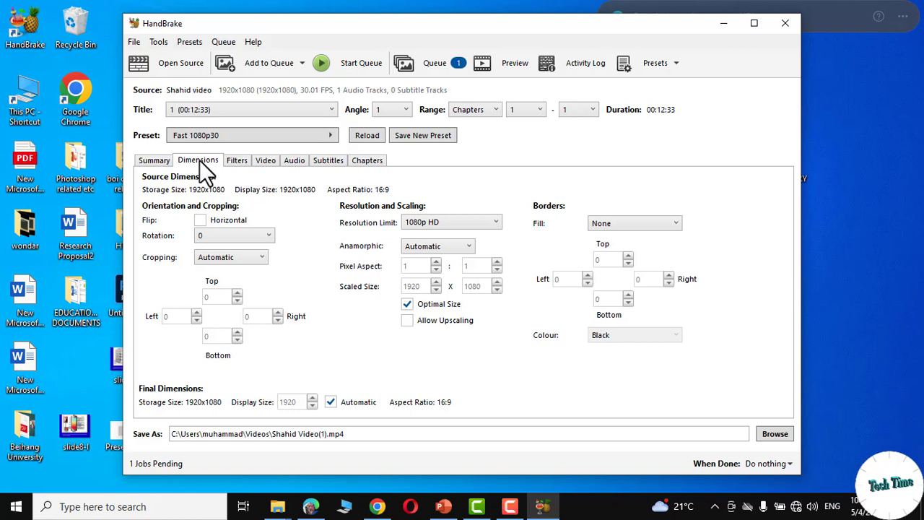
left_click(238, 162)
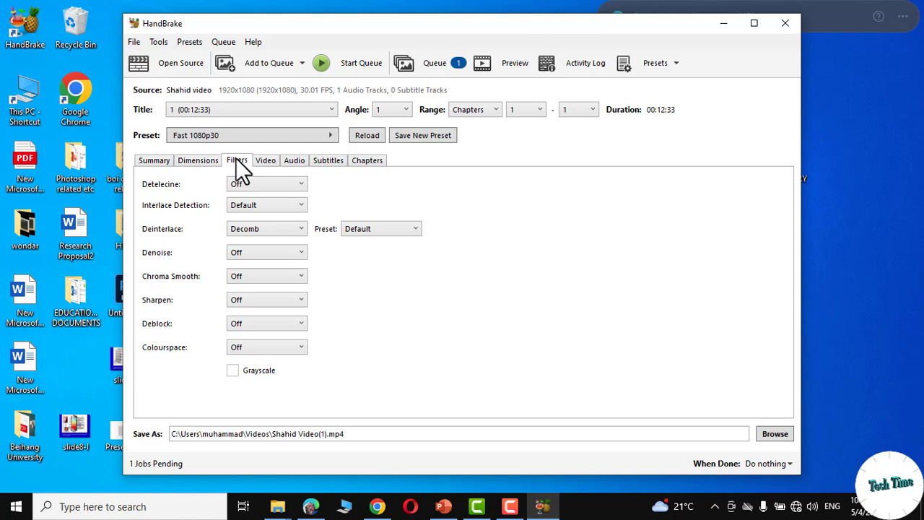
left_click(265, 161)
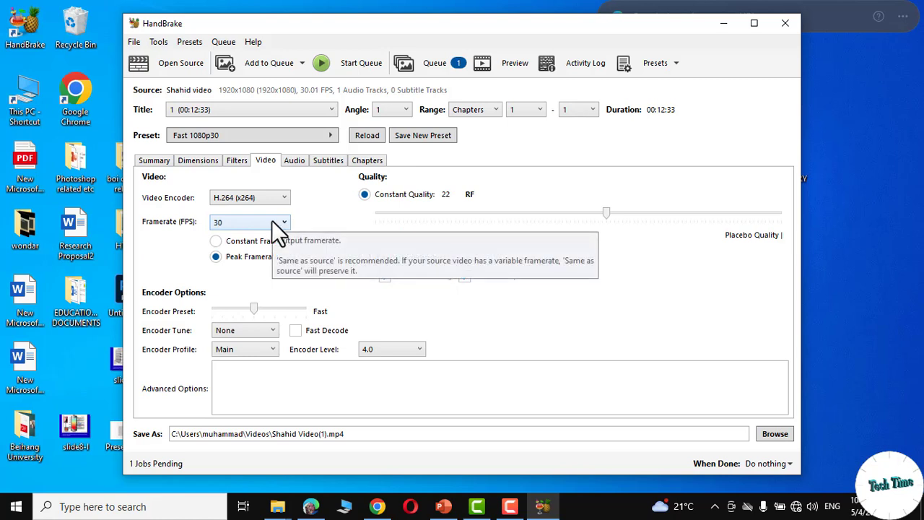
left_click(279, 224)
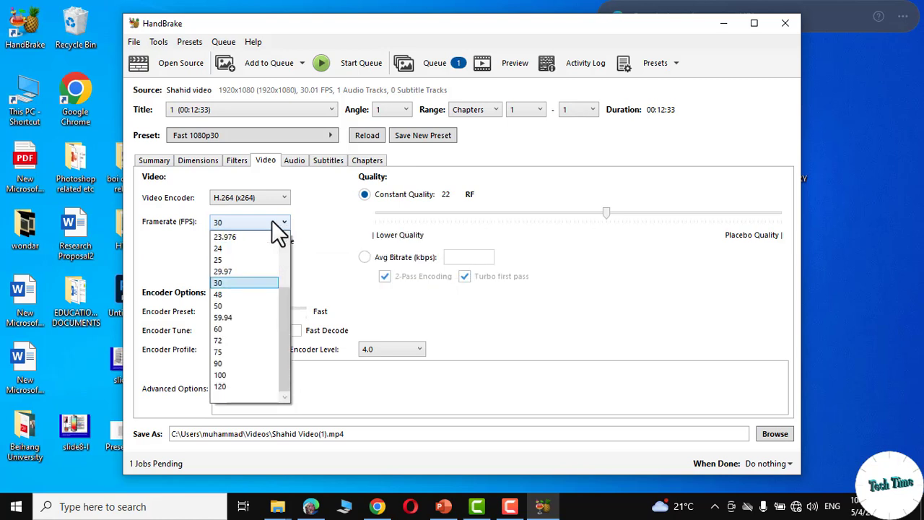
left_click(233, 258)
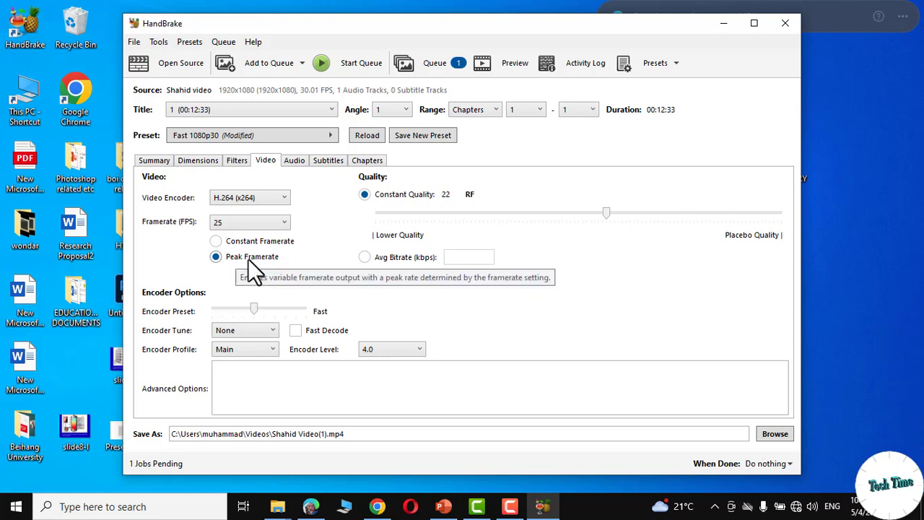
left_click(216, 241)
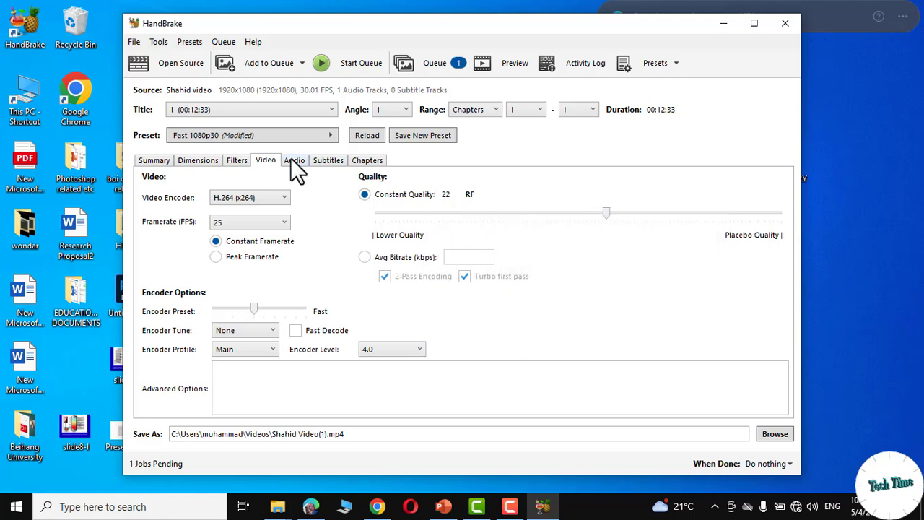
Review the subtitle and chapter settings, and set the output file name to "new shahid video" in the Videos folder
left_click(328, 161)
left_click(367, 160)
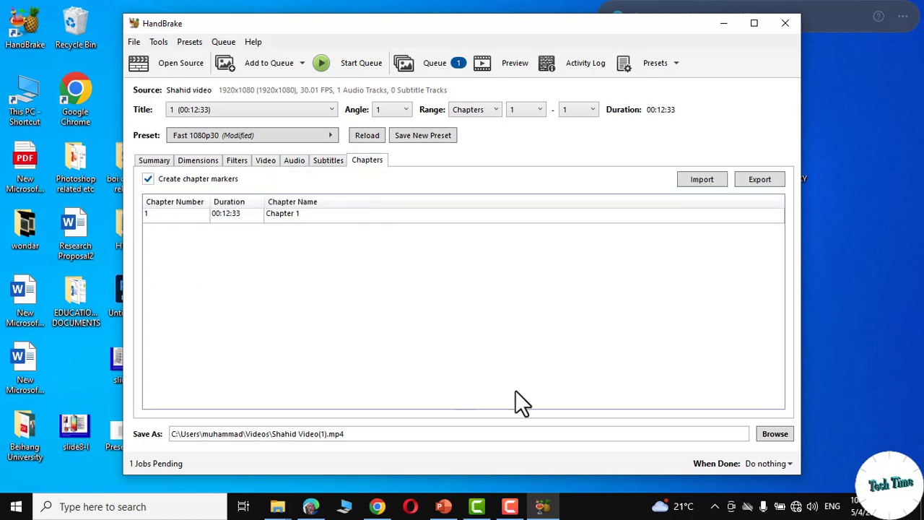
left_click(775, 433)
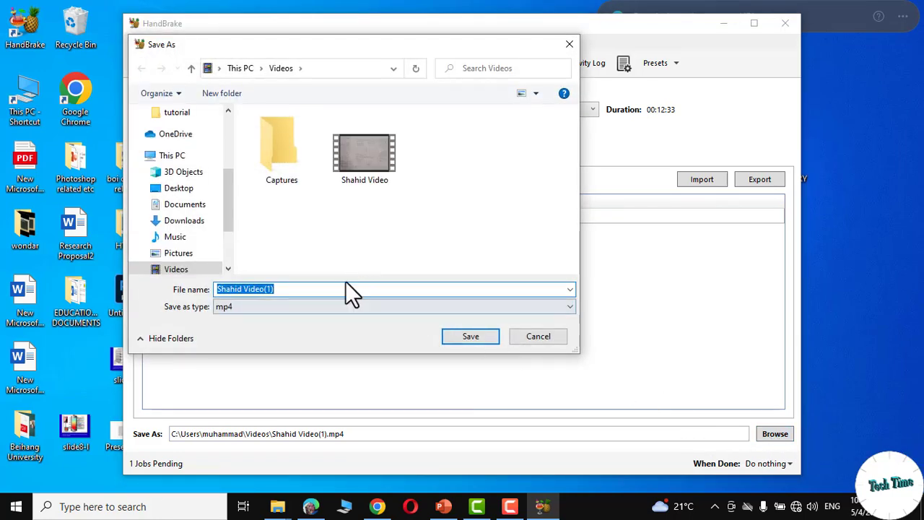
type("new")
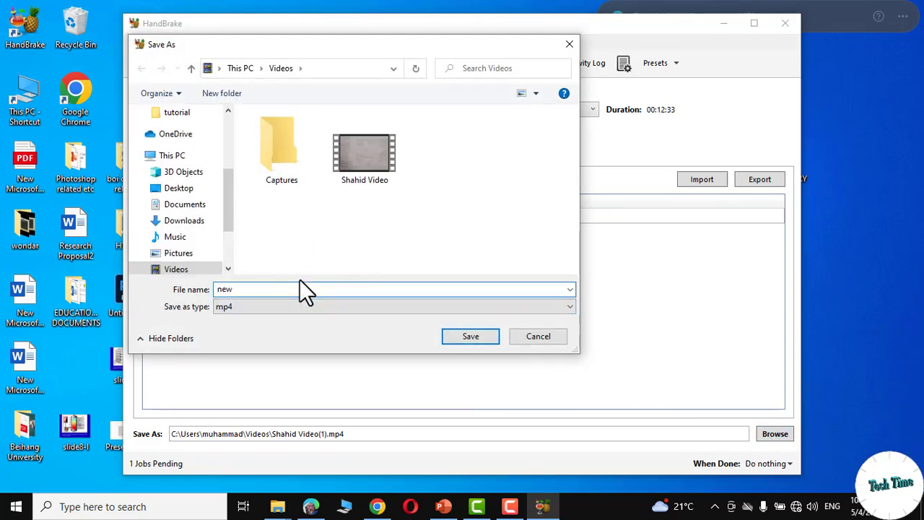
type(" shahid video")
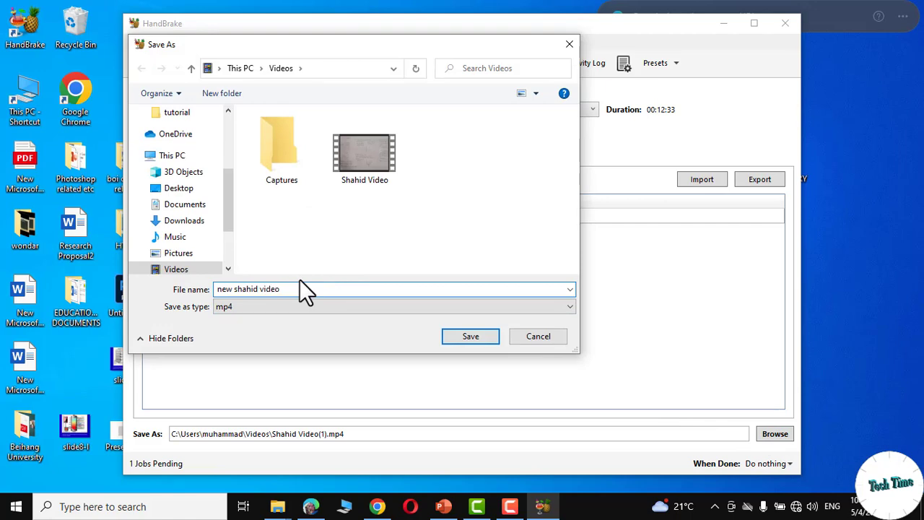
left_click(474, 334)
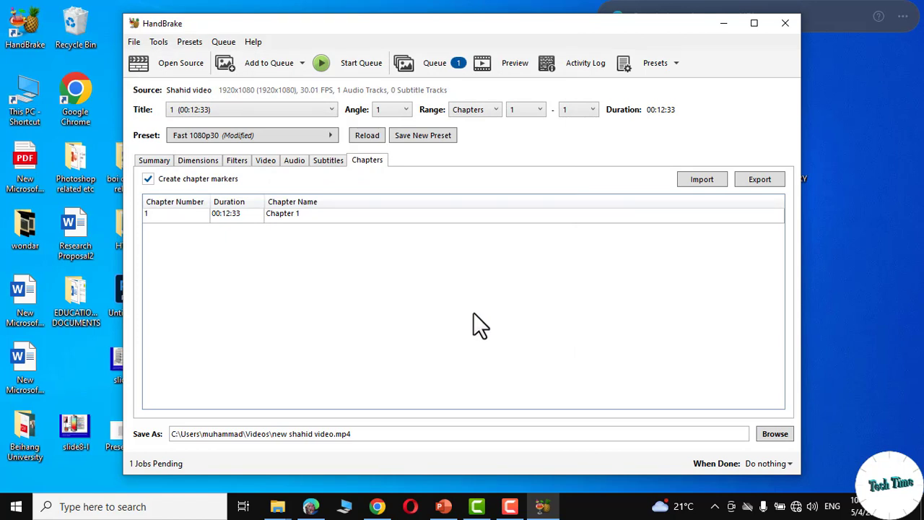
Save the current settings as a custom preset named techtime.com
left_click(655, 63)
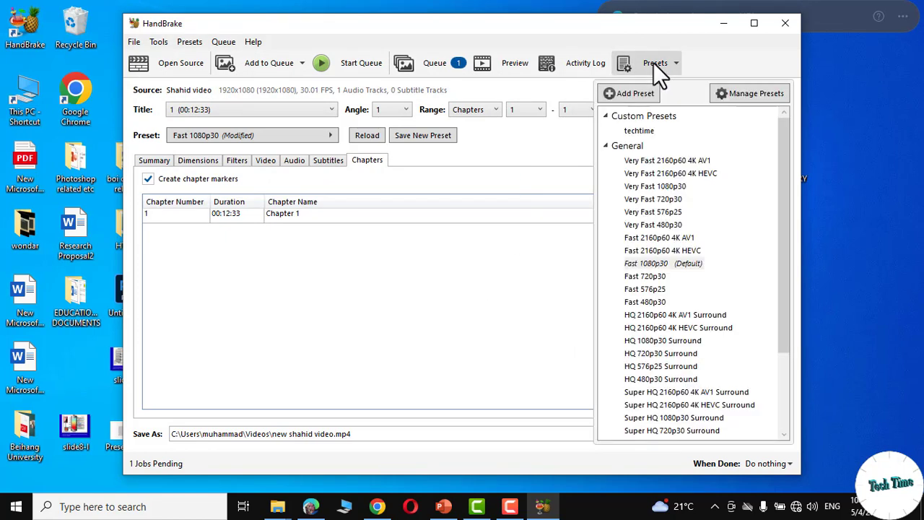
left_click(622, 95)
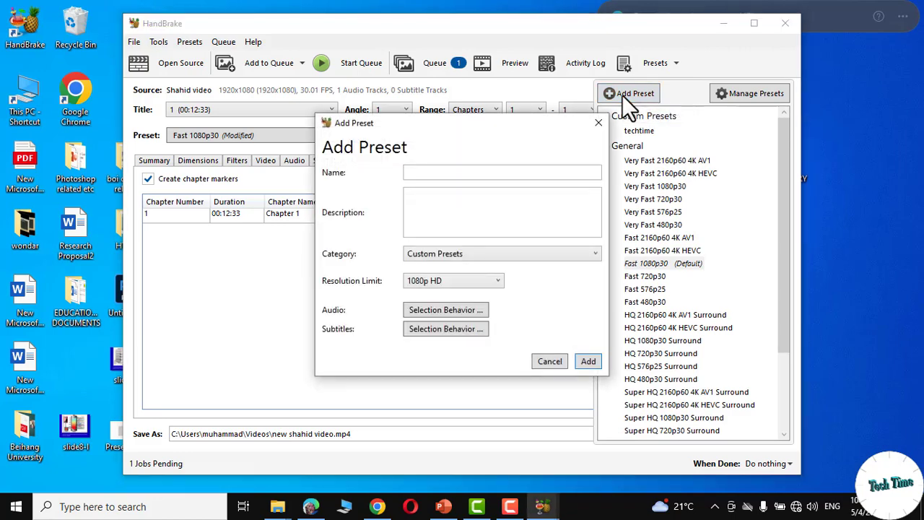
left_click(424, 173)
type("te")
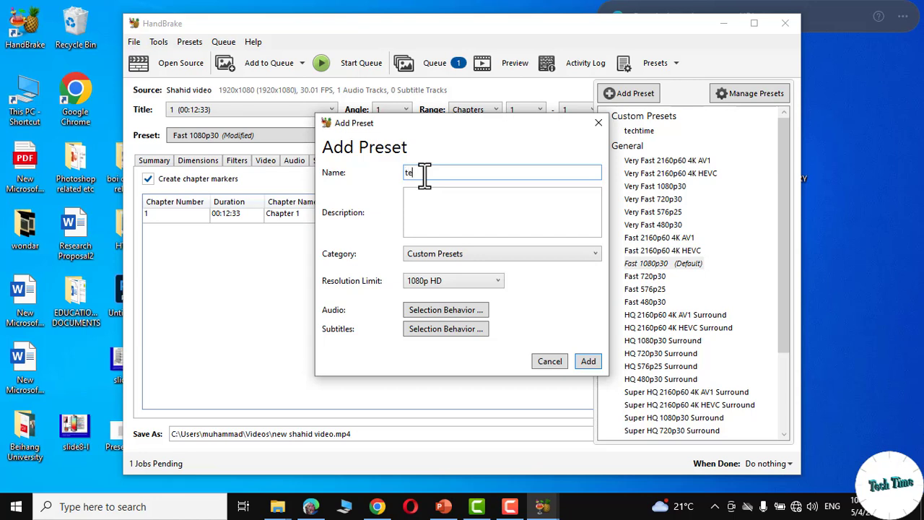
type("chtime.com")
left_click(585, 362)
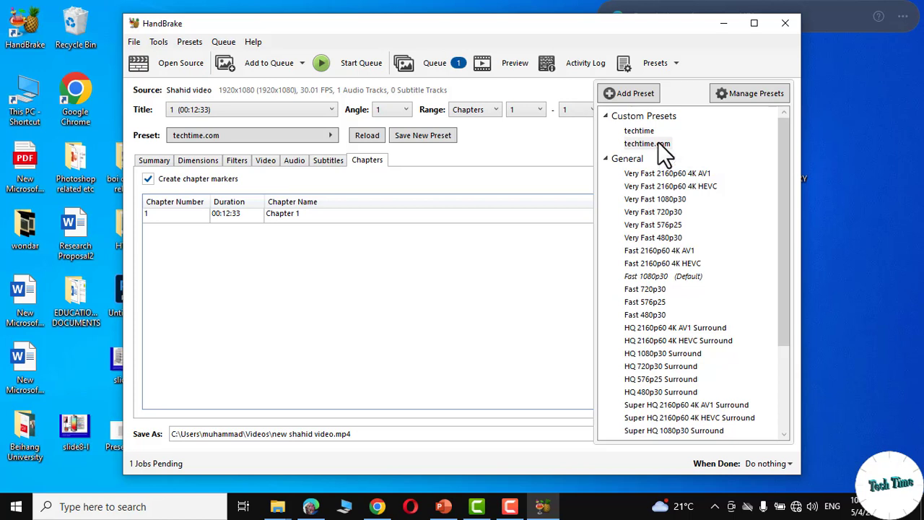
left_click(474, 303)
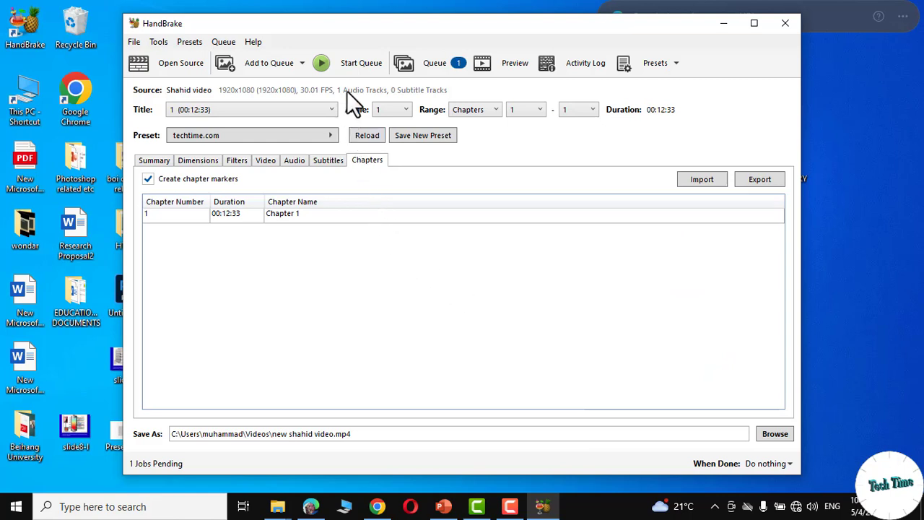
Start the encoding queue to compress the video, and minimize HandBrake once it has run
left_click(341, 66)
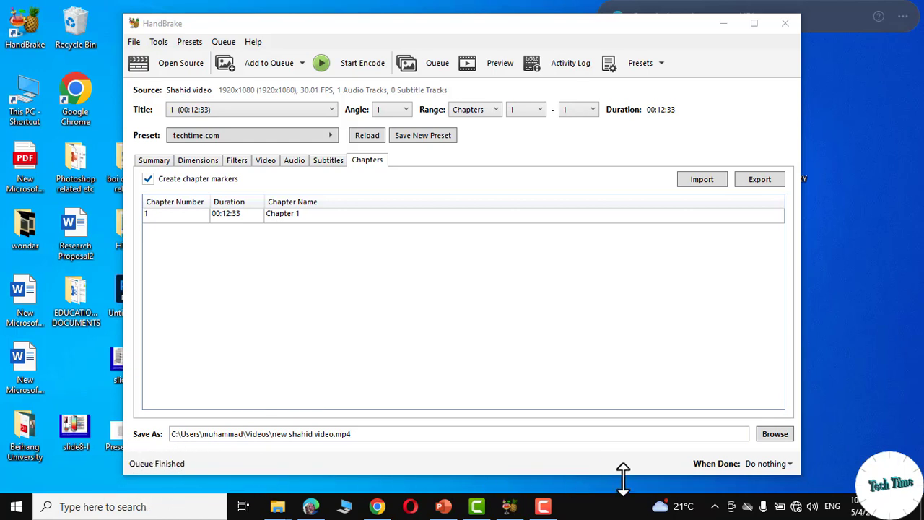
left_click(724, 23)
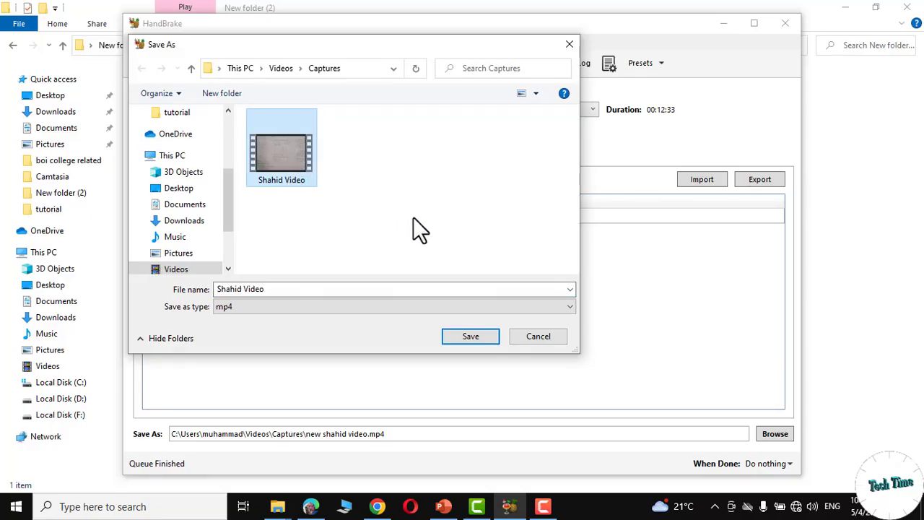
Check the compressed video's file size, open it, and open New folder (2) on the desktop holding the original
mouse_move(292, 161)
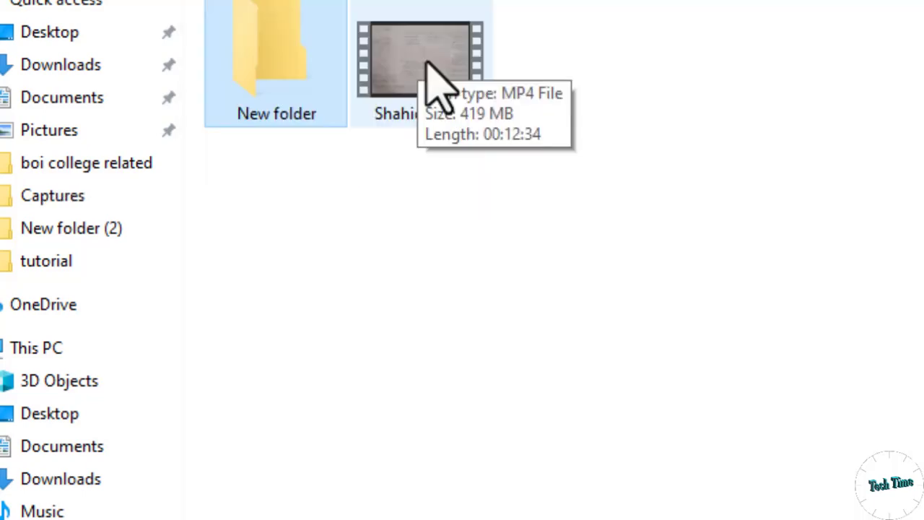
double_click(429, 76)
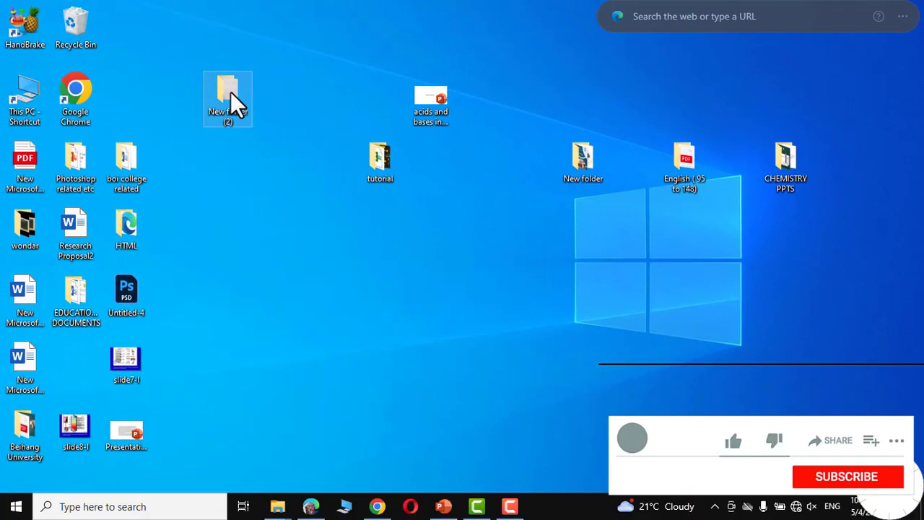
double_click(229, 97)
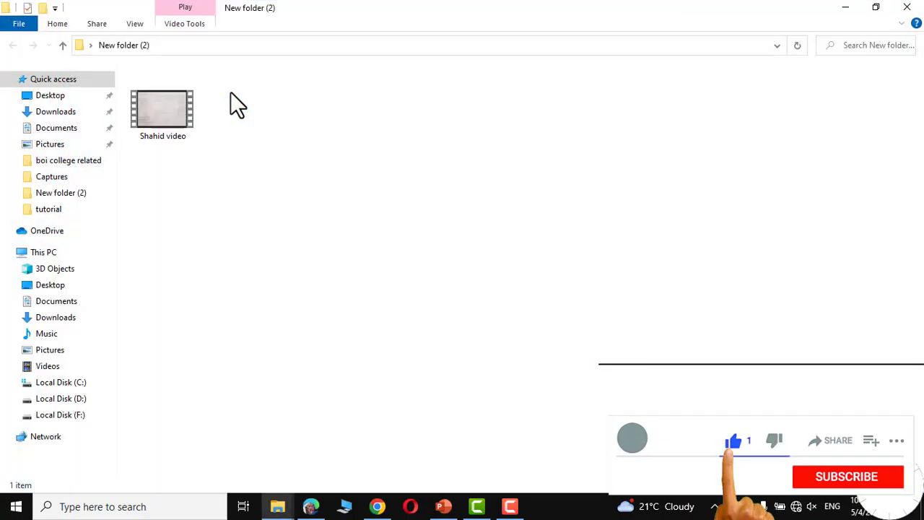